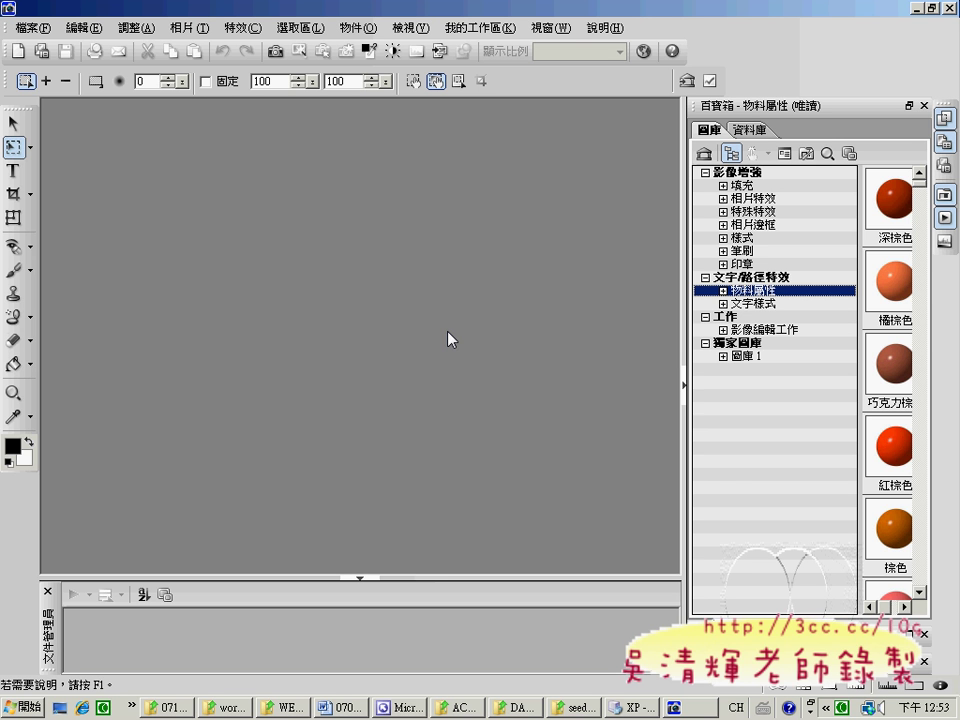
Browse to the images folder inside web02 on drive C for opening an image file
{"action": "key", "text": "alt+f"}
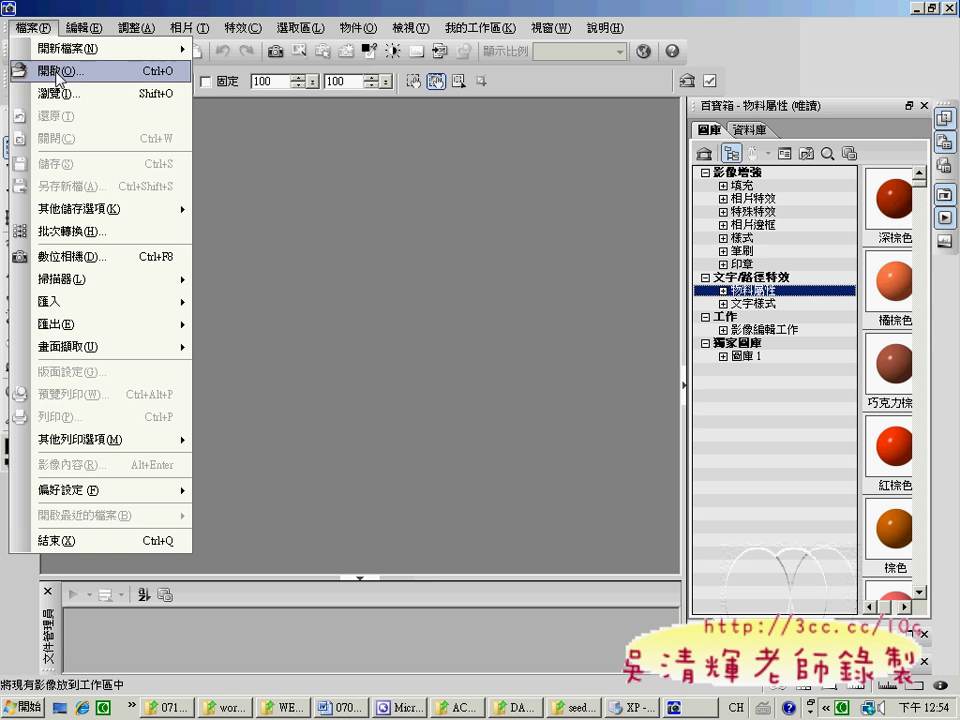
{"action": "key", "text": "Escape"}
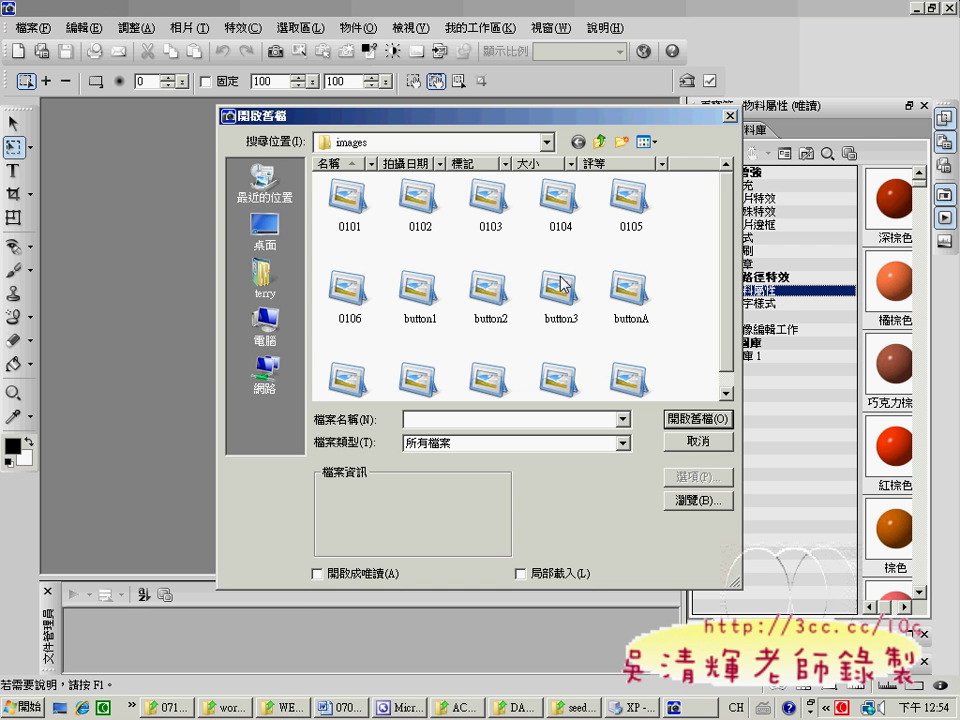
{"action": "left_click", "coordinate": [547, 142]}
{"action": "left_click", "coordinate": [433, 268]}
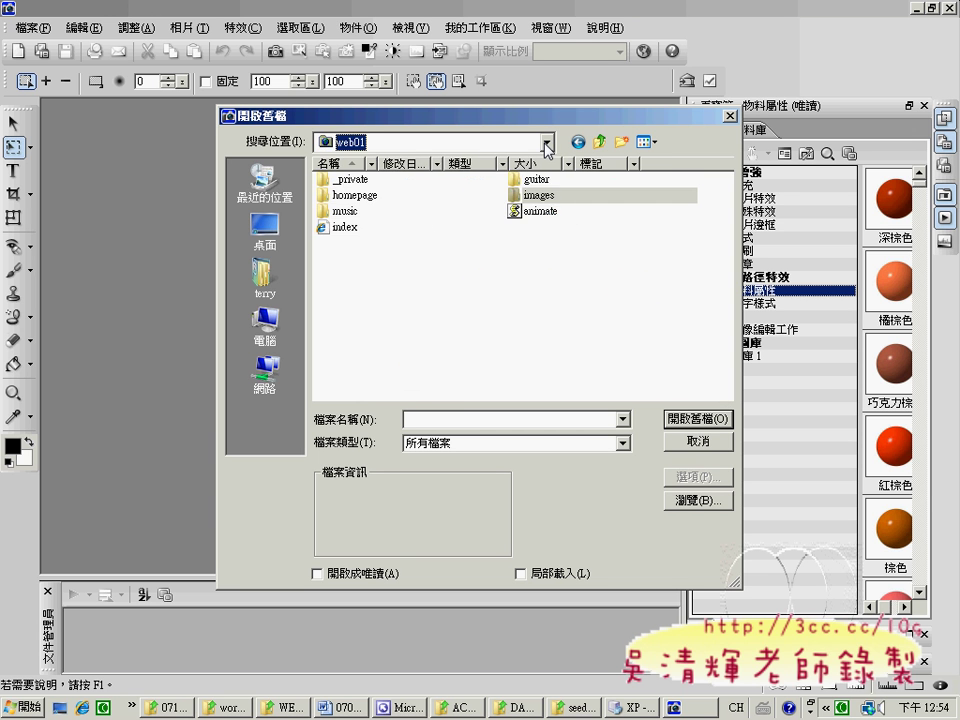
{"action": "left_click", "coordinate": [547, 142]}
{"action": "left_click", "coordinate": [424, 251]}
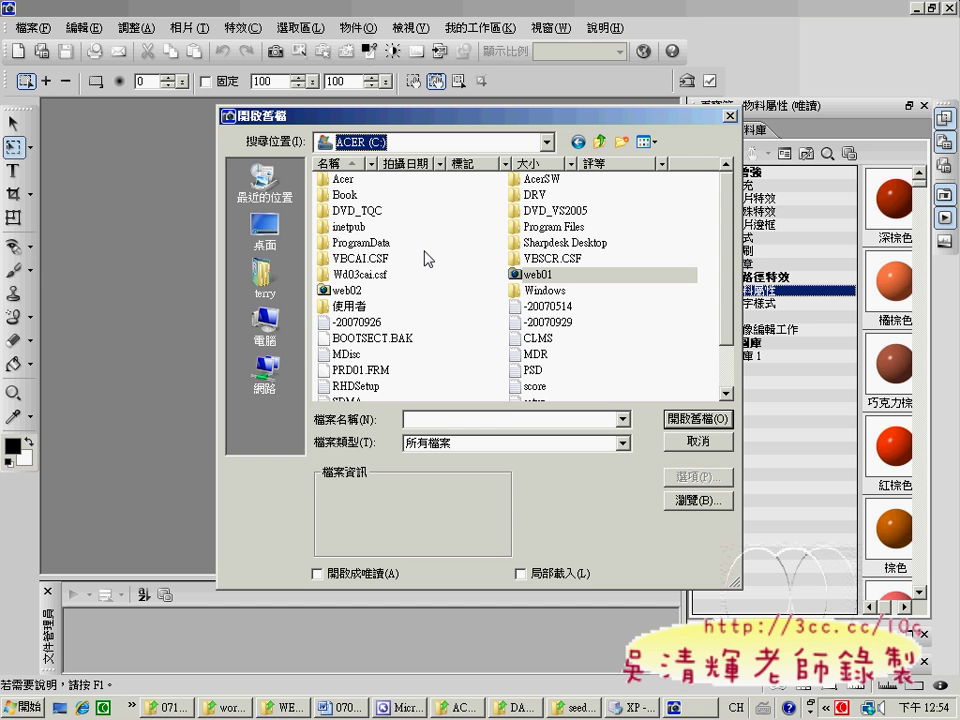
{"action": "double_click", "coordinate": [350, 290]}
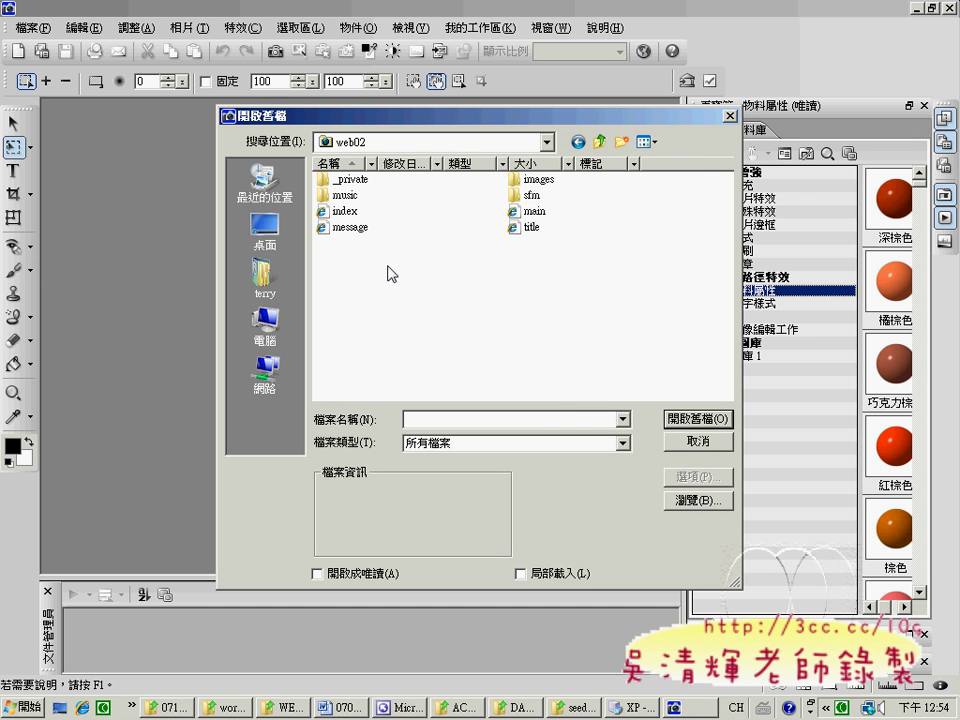
{"action": "left_click", "coordinate": [543, 182]}
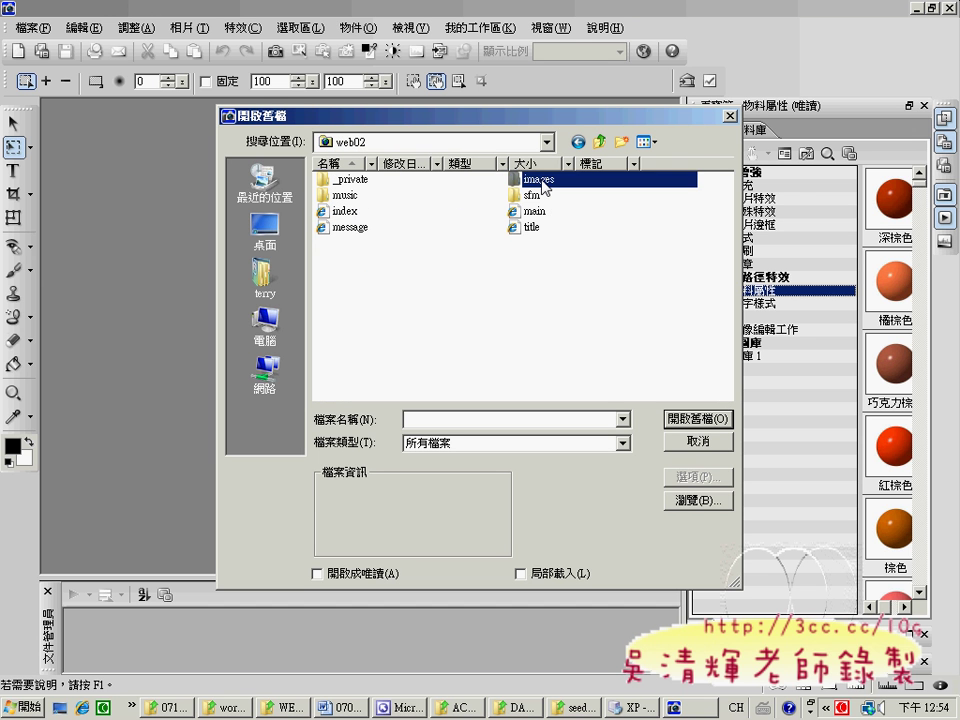
{"action": "double_click", "coordinate": [543, 182]}
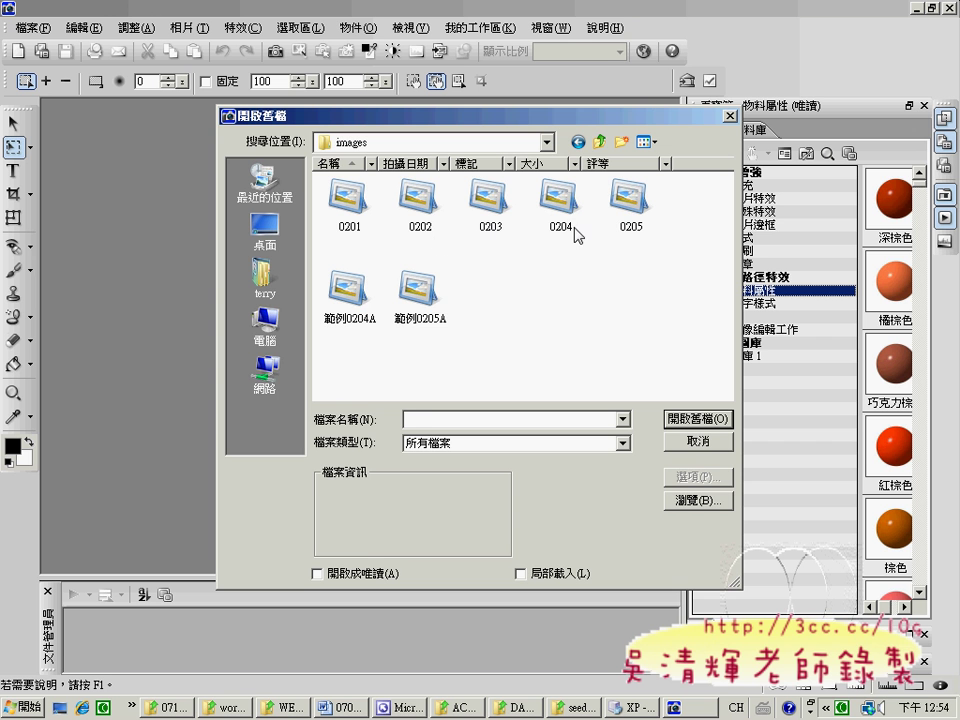
Open the animated GIF 0204, loading only its first frame
{"action": "left_click", "coordinate": [562, 200]}
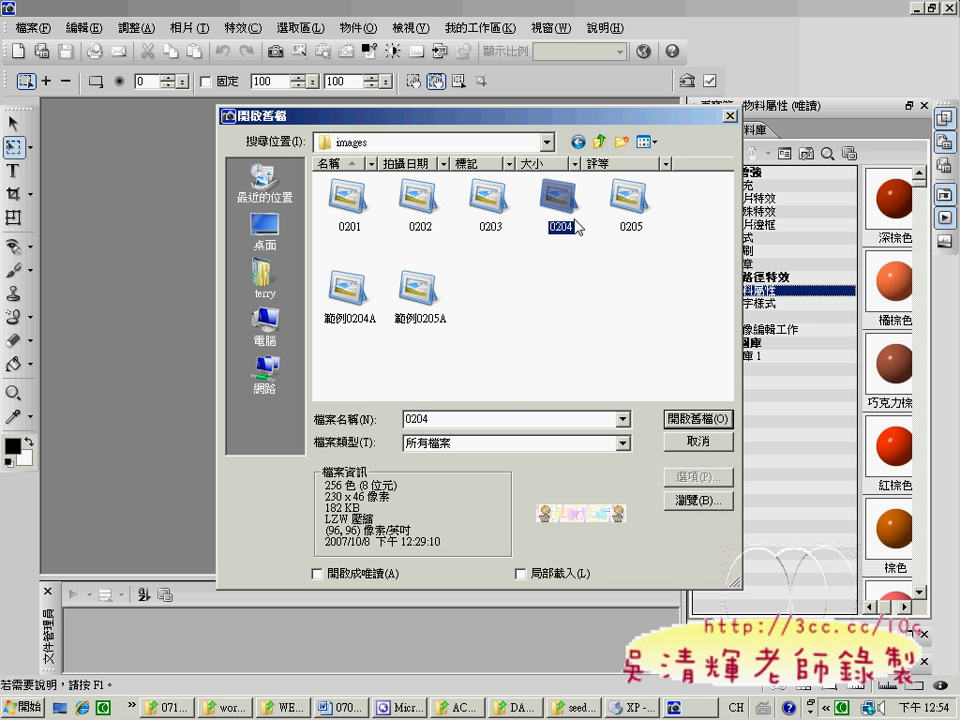
{"action": "left_click", "coordinate": [697, 420]}
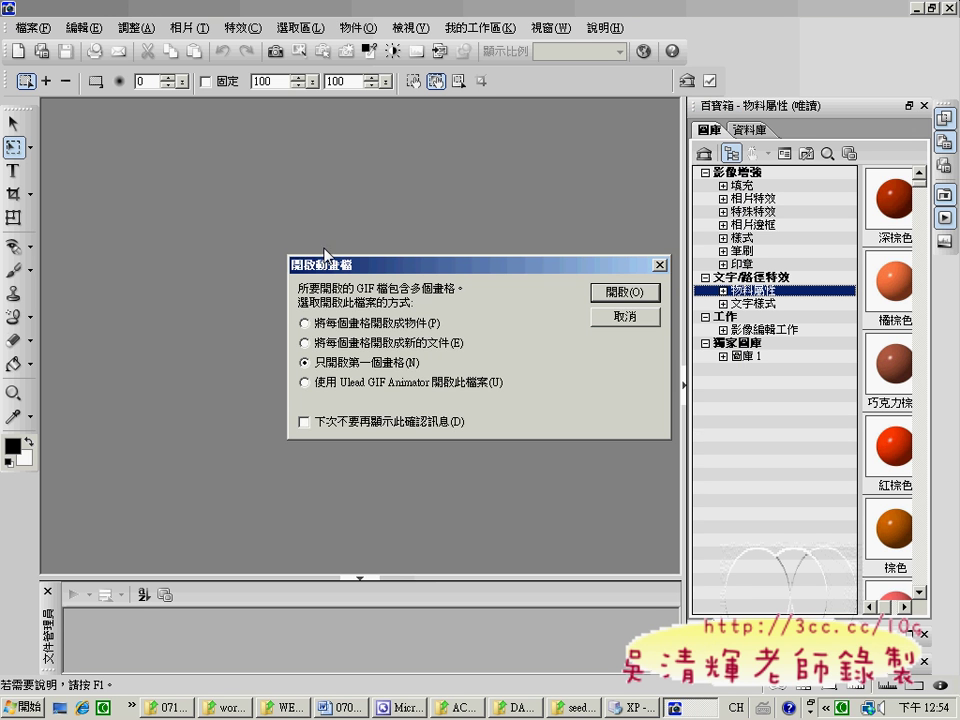
{"action": "left_click", "coordinate": [624, 294]}
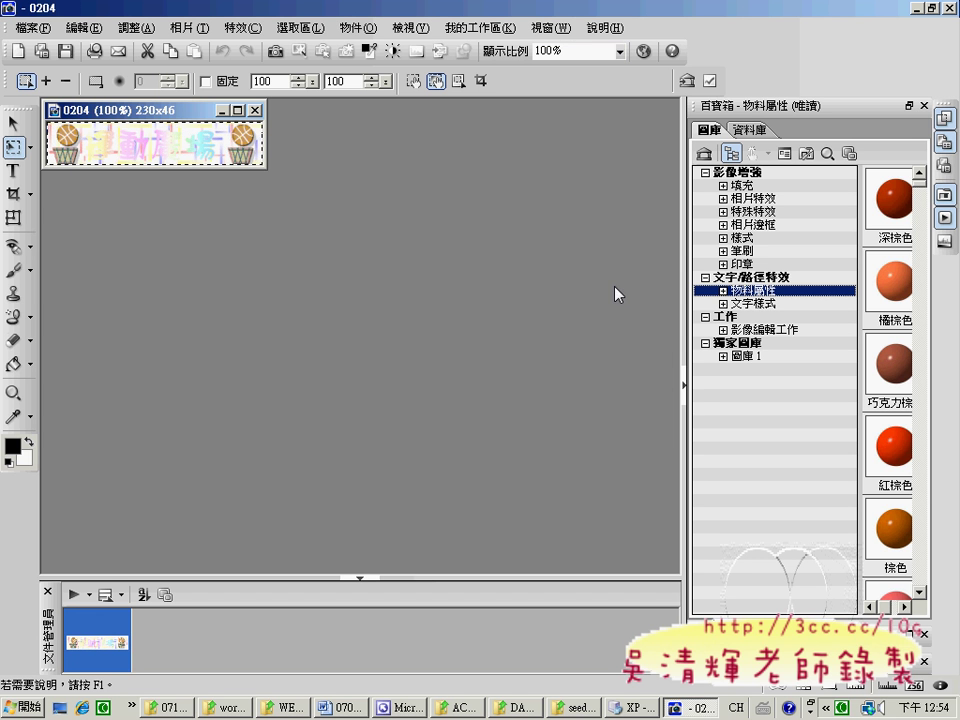
Move the 0204 image window toward the middle of the workspace and set its zoom to 300%
{"action": "left_click_drag", "start_coordinate": [181, 118], "coordinate": [422, 174]}
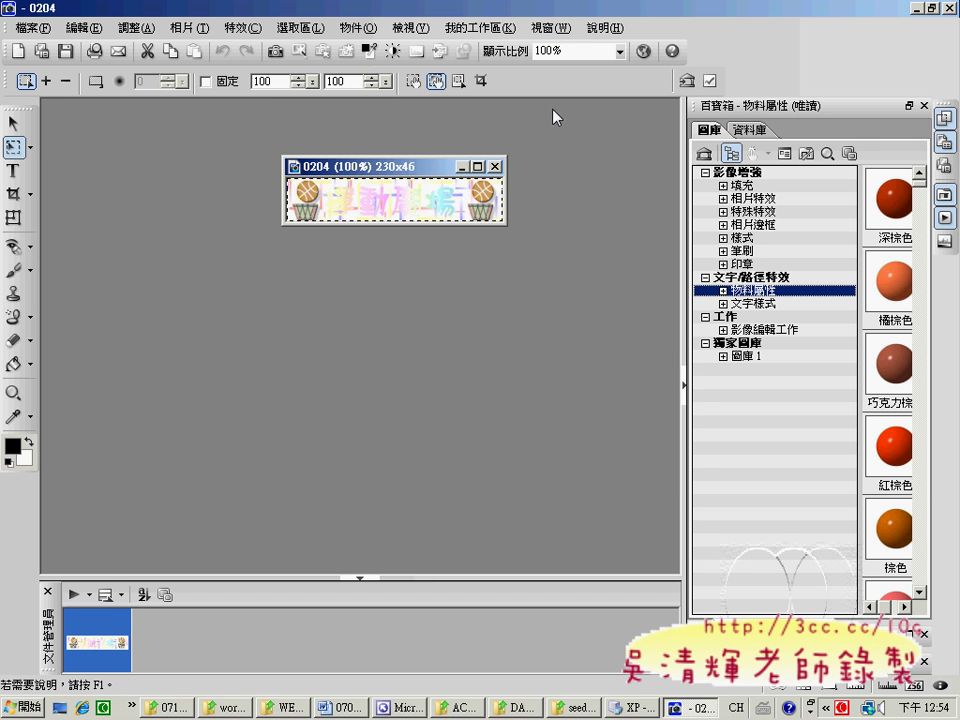
{"action": "left_click", "coordinate": [620, 51]}
{"action": "left_click", "coordinate": [617, 92]}
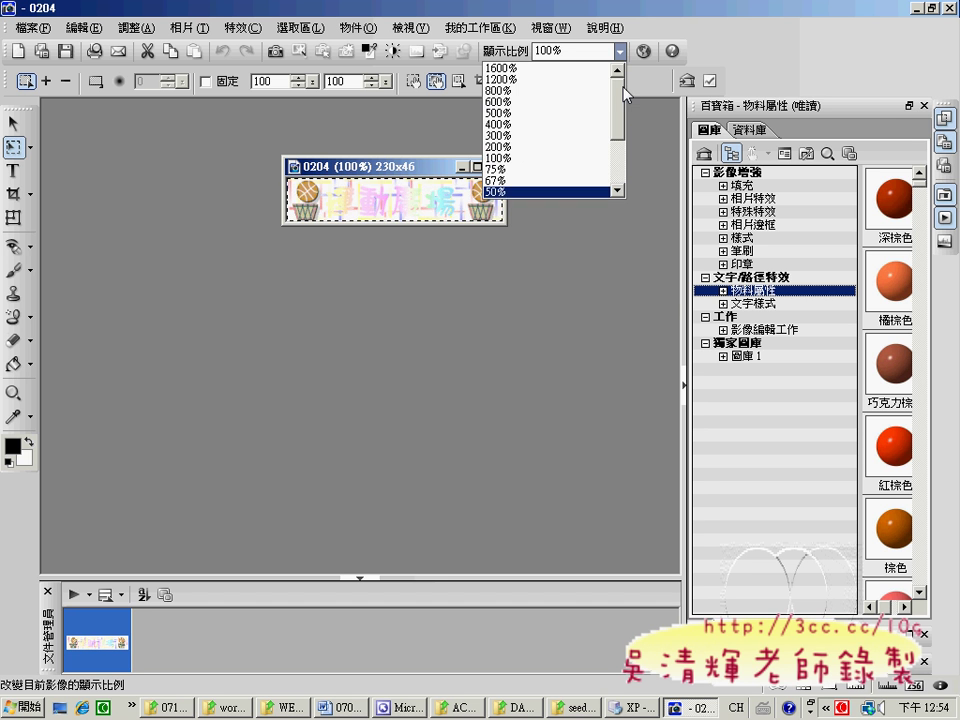
{"action": "left_click", "coordinate": [580, 136]}
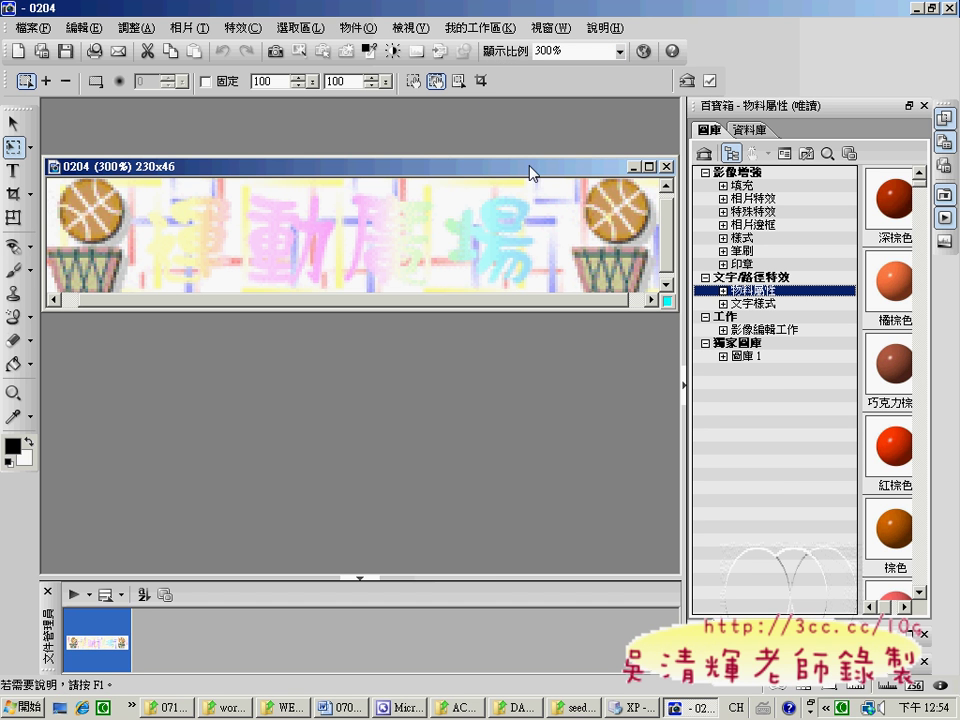
Hide the side panels and enlarge the 0204 image window until the whole banner fits
{"action": "left_click", "coordinate": [944, 141]}
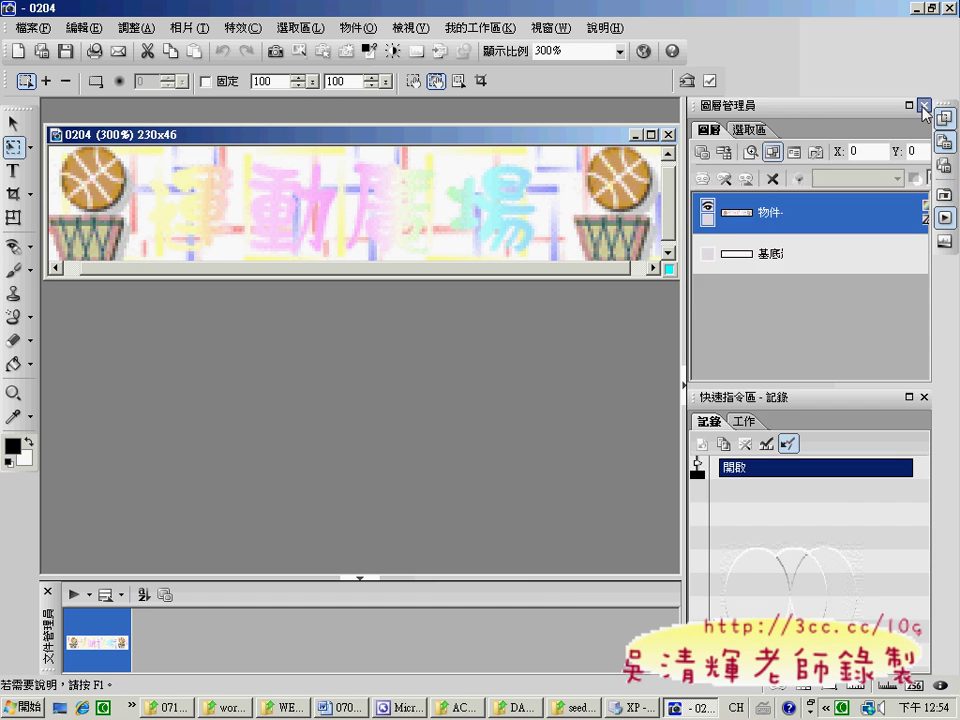
{"action": "left_click_drag", "start_coordinate": [630, 127], "coordinate": [727, 113]}
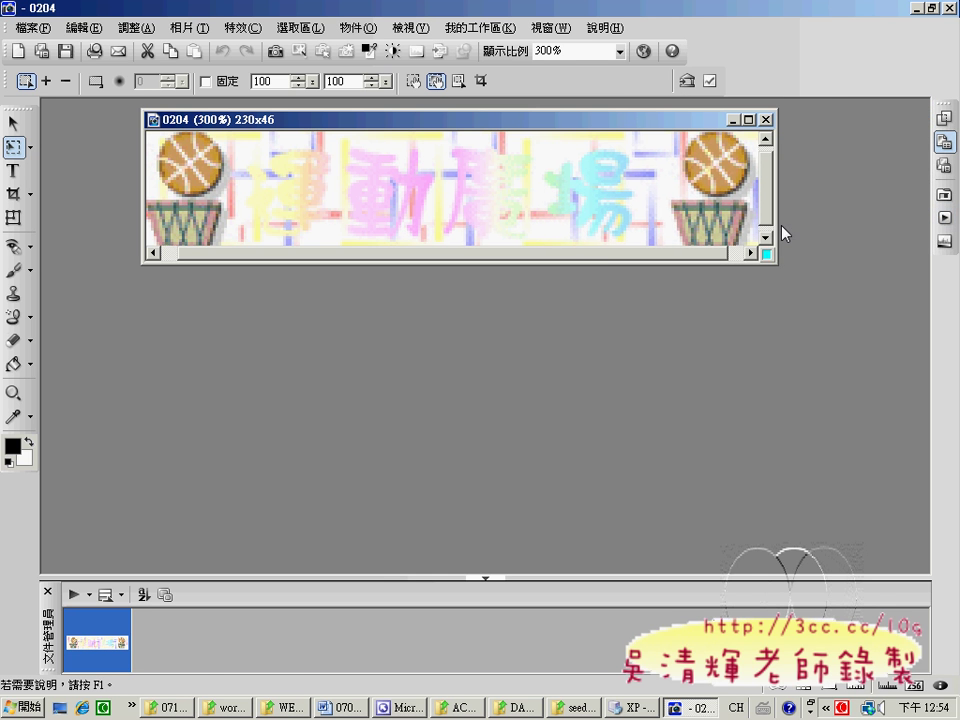
{"action": "left_click_drag", "start_coordinate": [777, 264], "coordinate": [832, 348]}
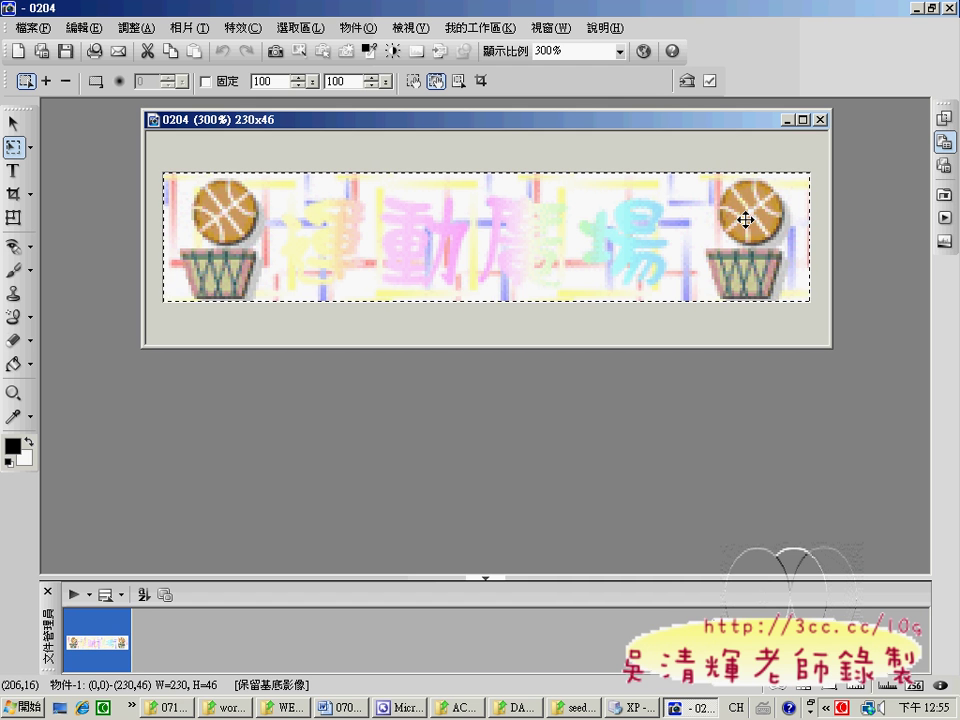
Merge all objects into the base image, then pull a copy of the banner's left basketball, about 28 by 27 pixels, onto the lettering
{"action": "right_click", "coordinate": [471, 242]}
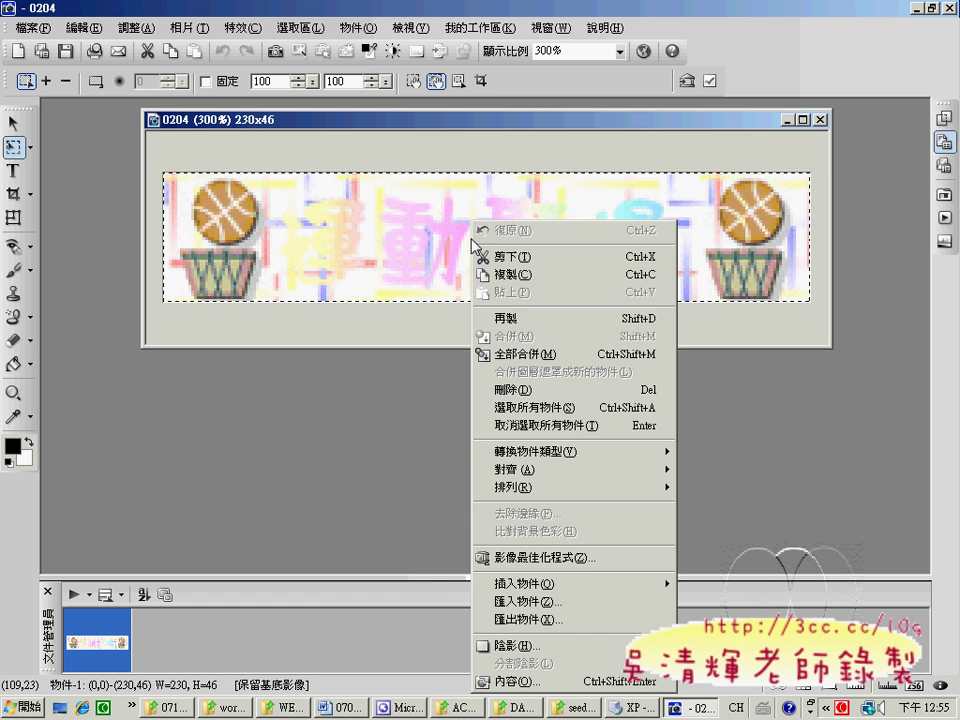
{"action": "left_click", "coordinate": [541, 356]}
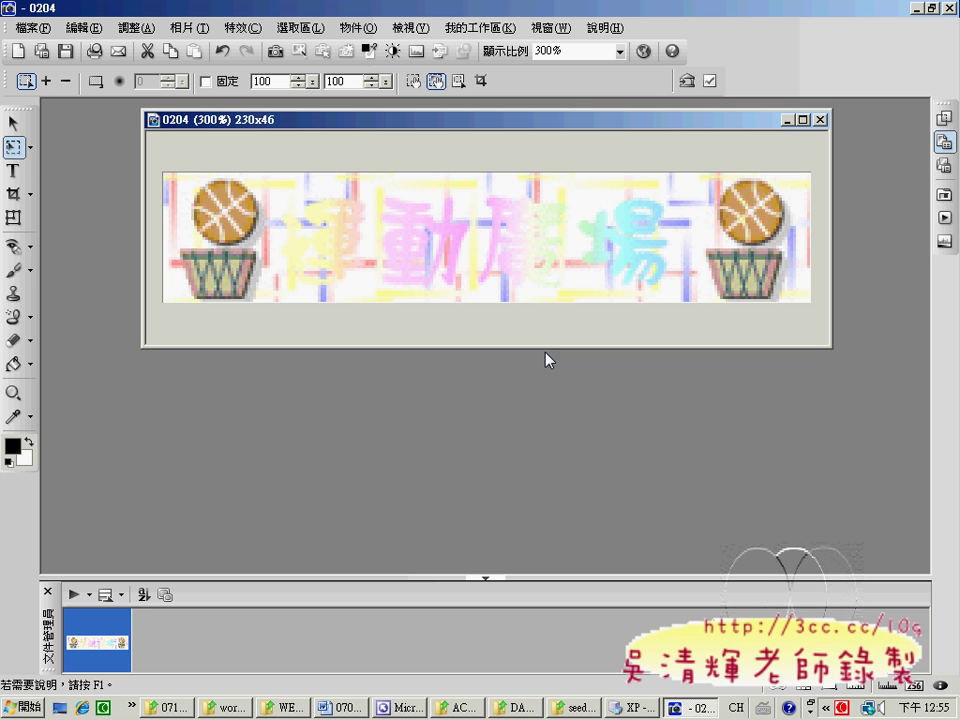
{"action": "left_click", "coordinate": [31, 150]}
{"action": "left_click", "coordinate": [80, 150]}
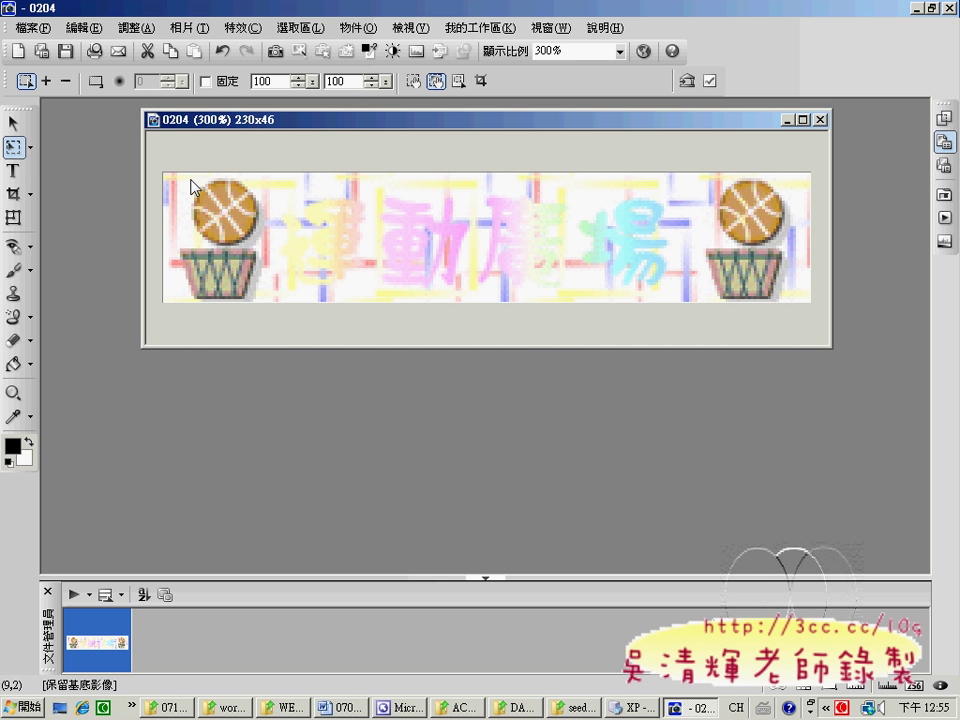
{"action": "left_click_drag", "start_coordinate": [187, 176], "coordinate": [263, 251]}
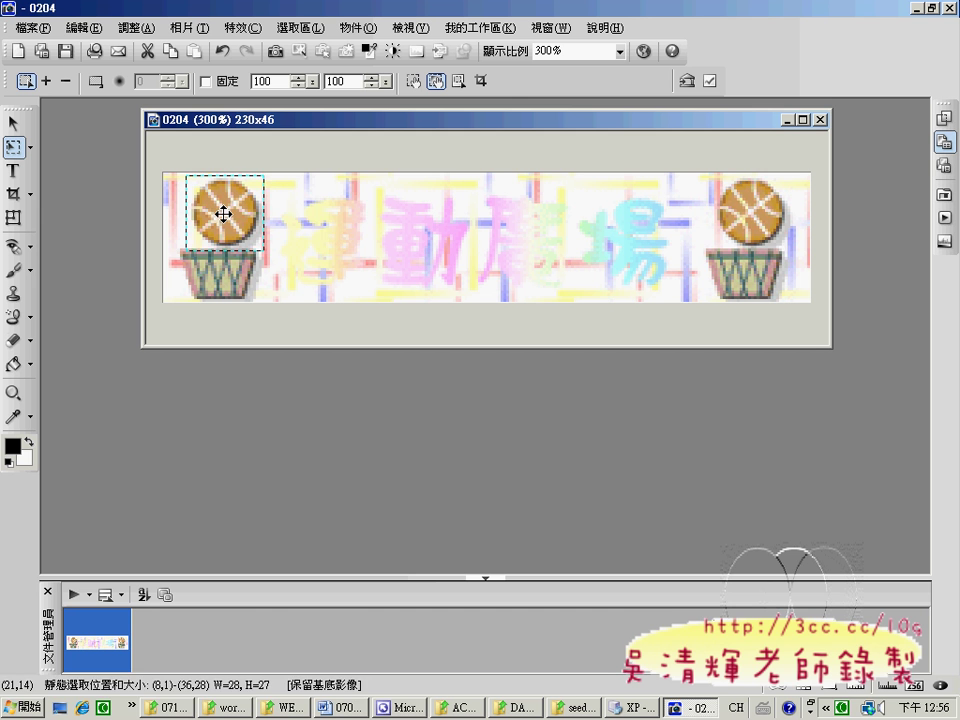
{"action": "left_click_drag", "start_coordinate": [223, 213], "coordinate": [381, 242]}
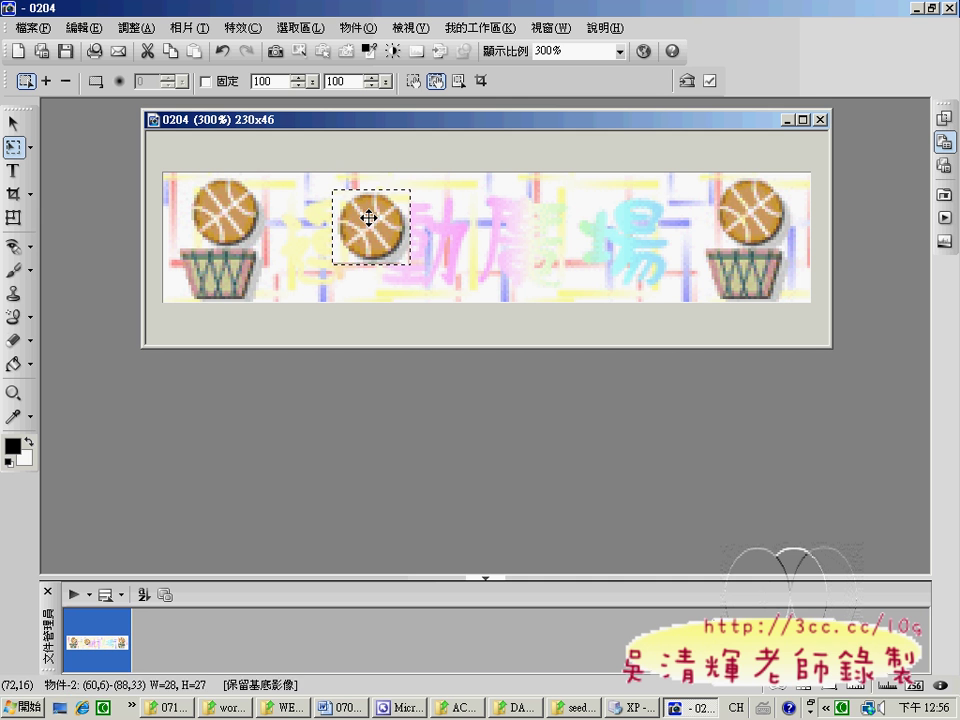
Place a second copy of the left basketball over the third character and shift the first copy onto the second character
{"action": "left_click_drag", "start_coordinate": [185, 177], "coordinate": [268, 250]}
{"action": "left_click_drag", "start_coordinate": [227, 215], "coordinate": [542, 247]}
{"action": "left_click_drag", "start_coordinate": [369, 221], "coordinate": [402, 246]}
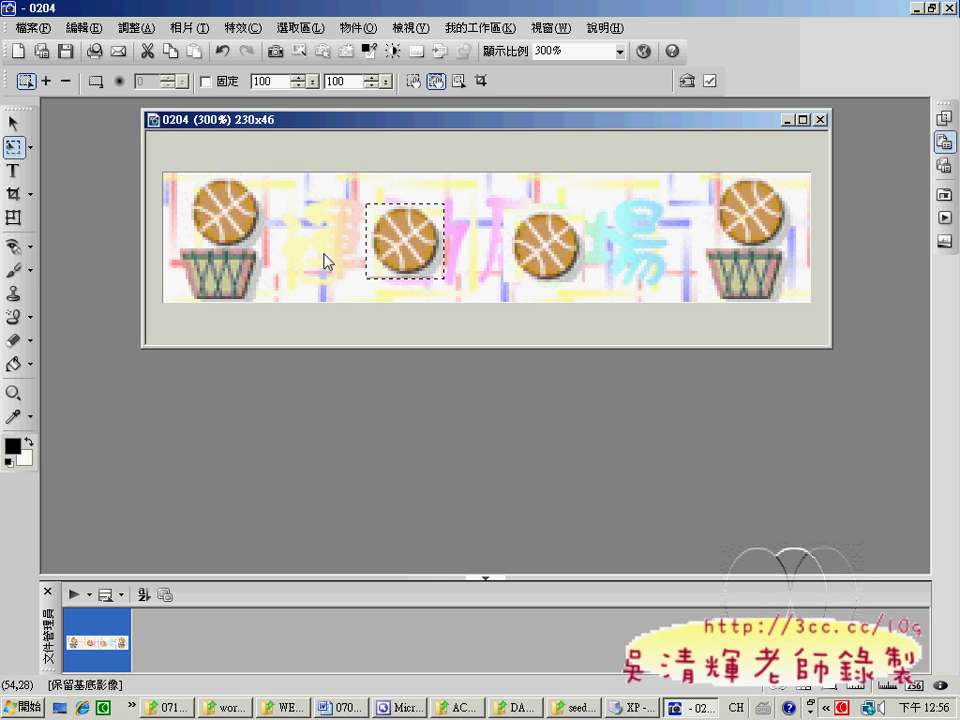
Rotate the first basketball copy 30 degrees clockwise with the Transform tool
{"action": "left_click", "coordinate": [15, 217]}
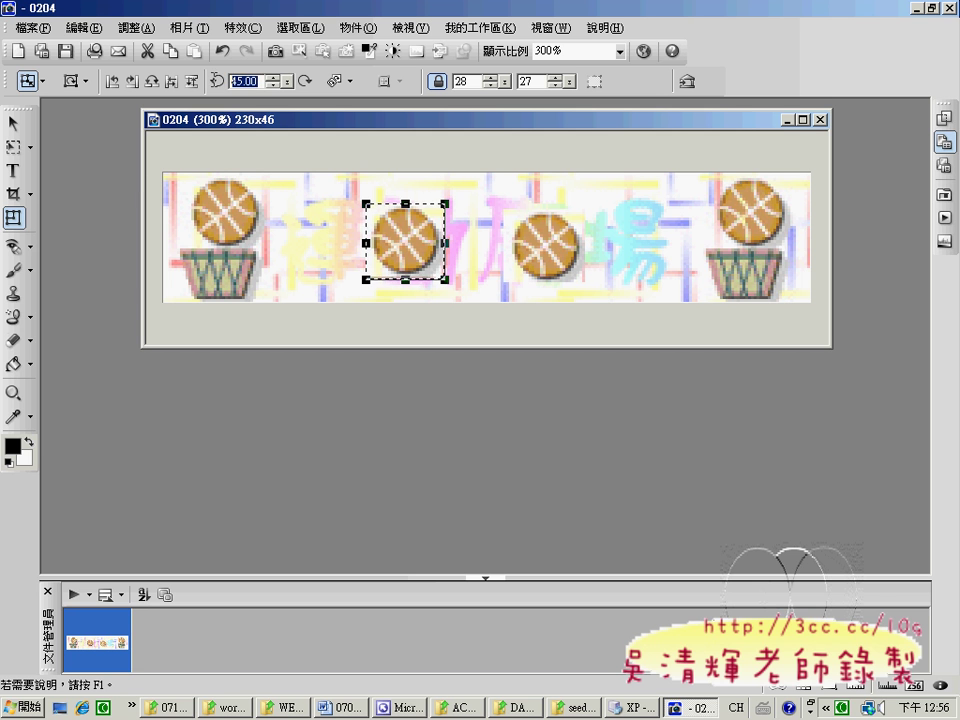
{"action": "left_click_drag", "start_coordinate": [255, 81], "coordinate": [215, 84]}
{"action": "type", "text": "30"}
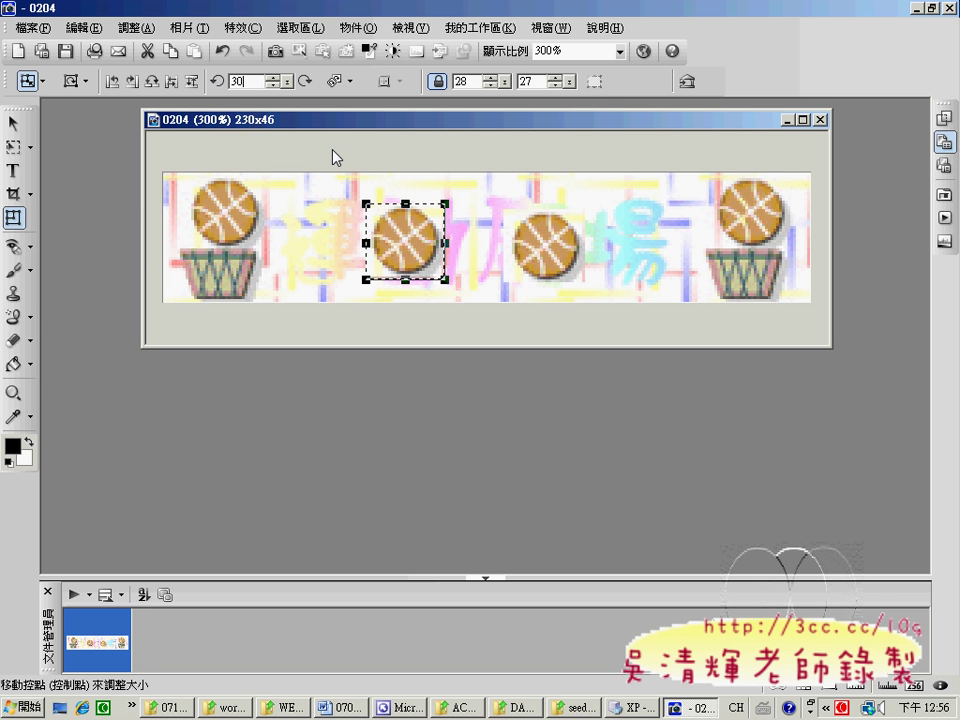
{"action": "left_click", "coordinate": [309, 83]}
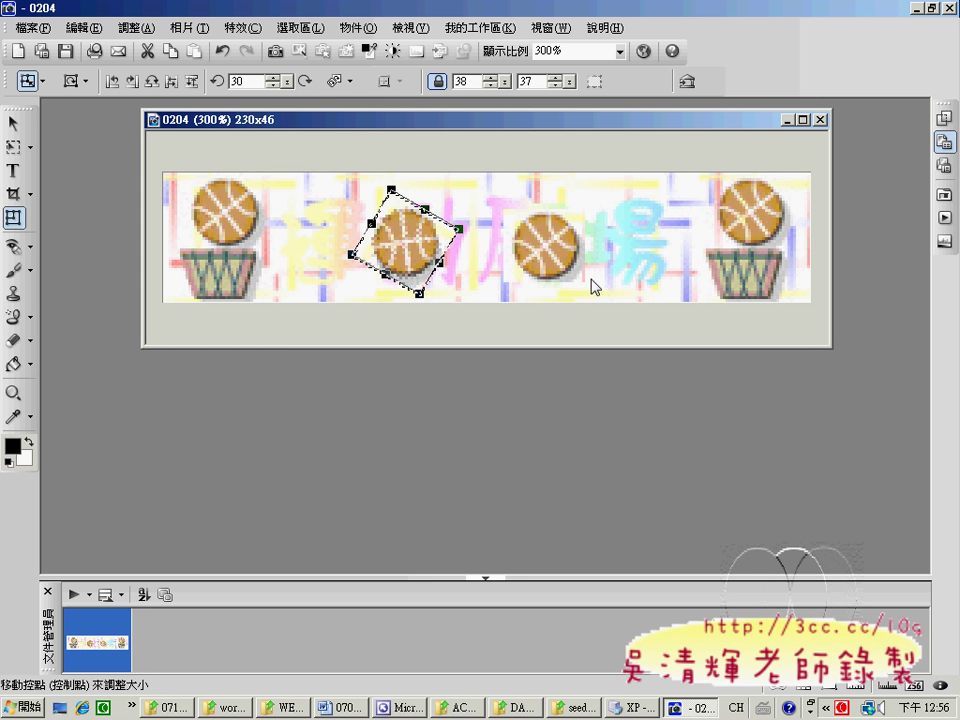
Rotate the second basketball copy 60 degrees clockwise
{"action": "left_click", "coordinate": [551, 250]}
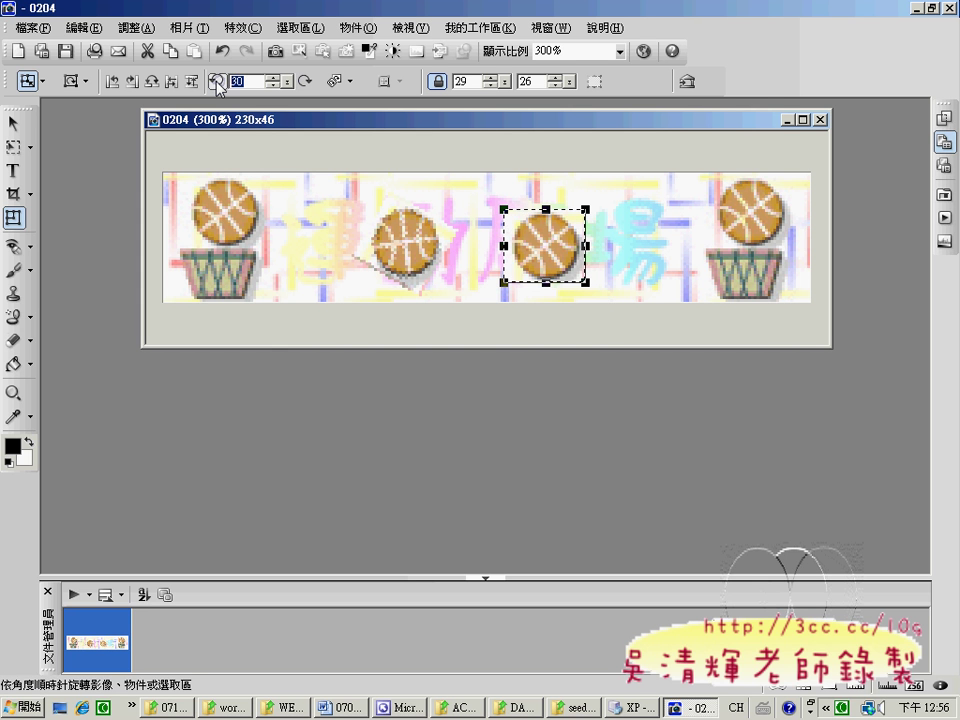
{"action": "left_click", "coordinate": [273, 77]}
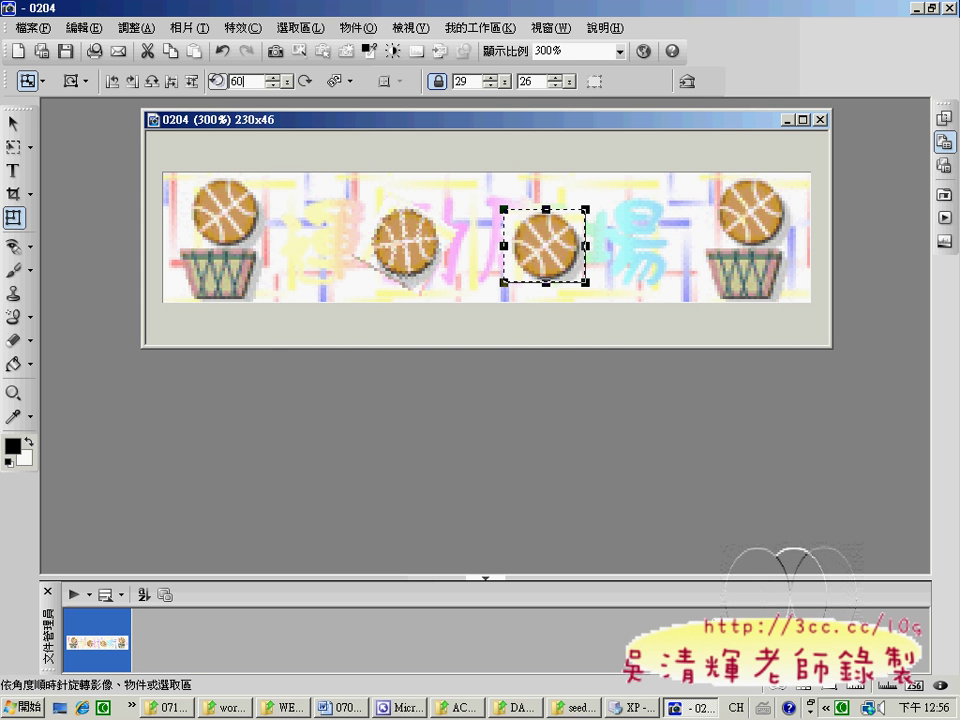
{"action": "left_click", "coordinate": [304, 82]}
Move the 30-degree basketball over the first character and the 60-degree one beside it over the second, leaving the 30-degree ball selected
{"action": "left_click_drag", "start_coordinate": [407, 223], "coordinate": [328, 230]}
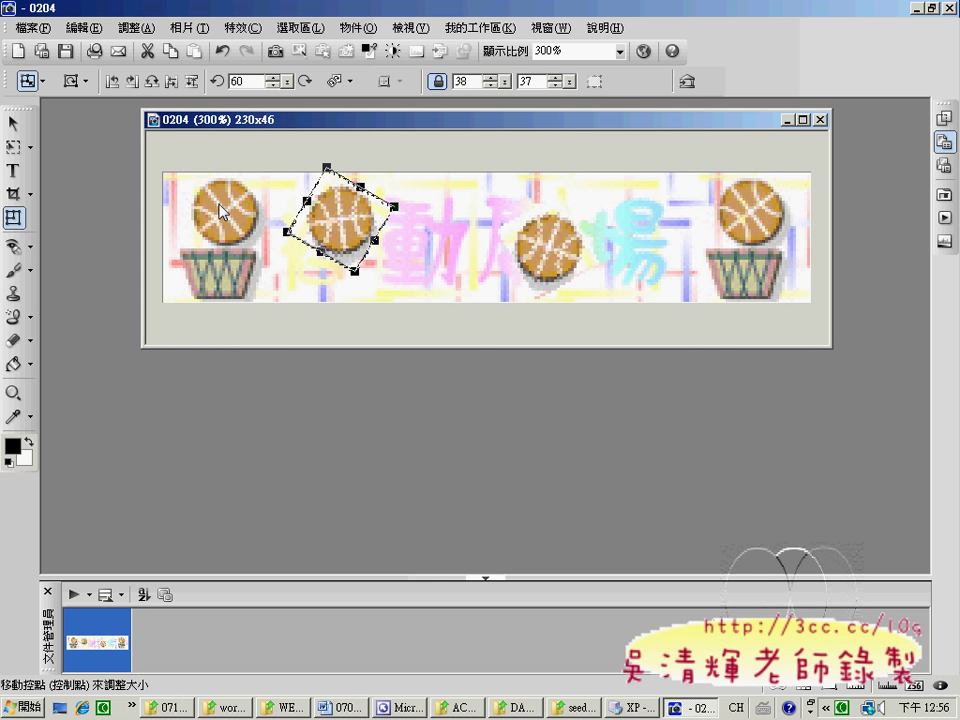
{"action": "left_click_drag", "start_coordinate": [549, 242], "coordinate": [453, 225]}
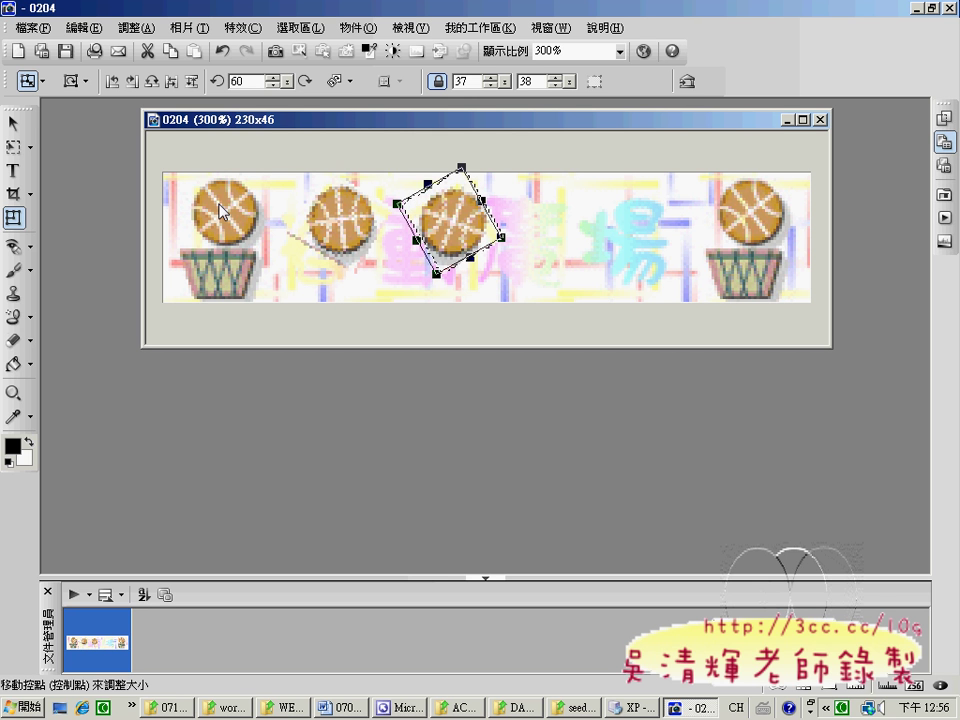
{"action": "left_click", "coordinate": [346, 216]}
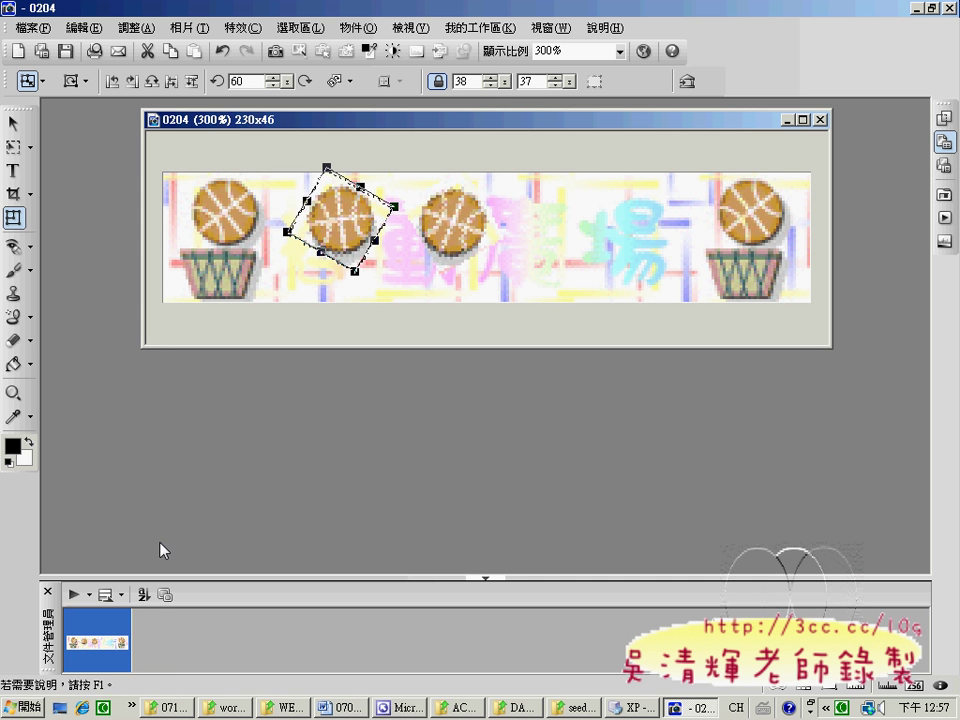
Launch Ulead GIF Animator 5.05
{"action": "key", "text": "super"}
{"action": "mouse_move", "coordinate": [62, 490]}
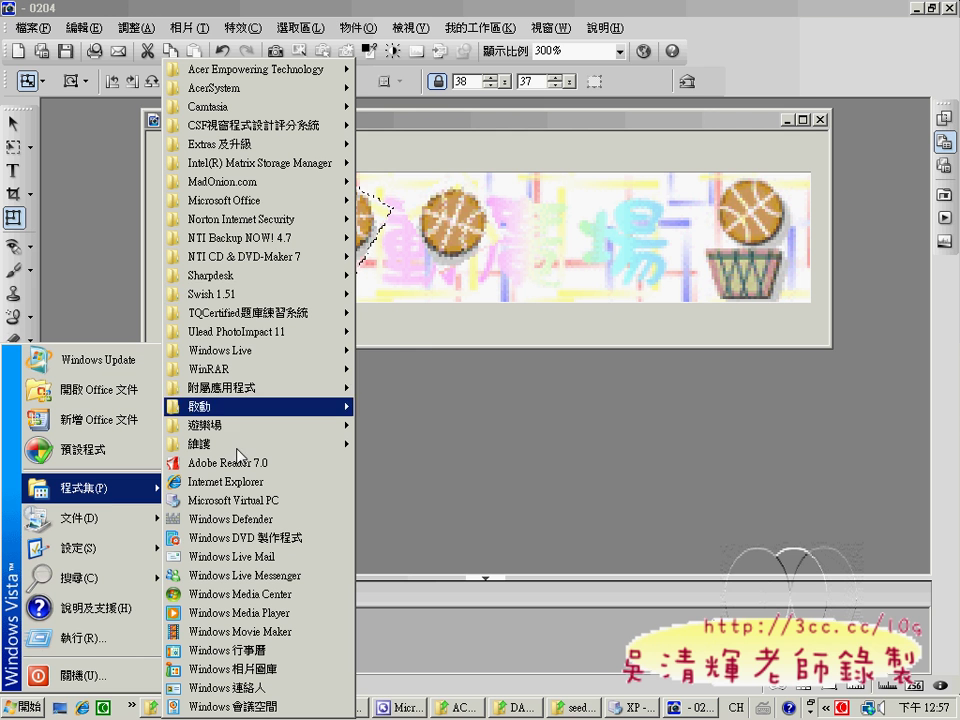
{"action": "mouse_move", "coordinate": [280, 331]}
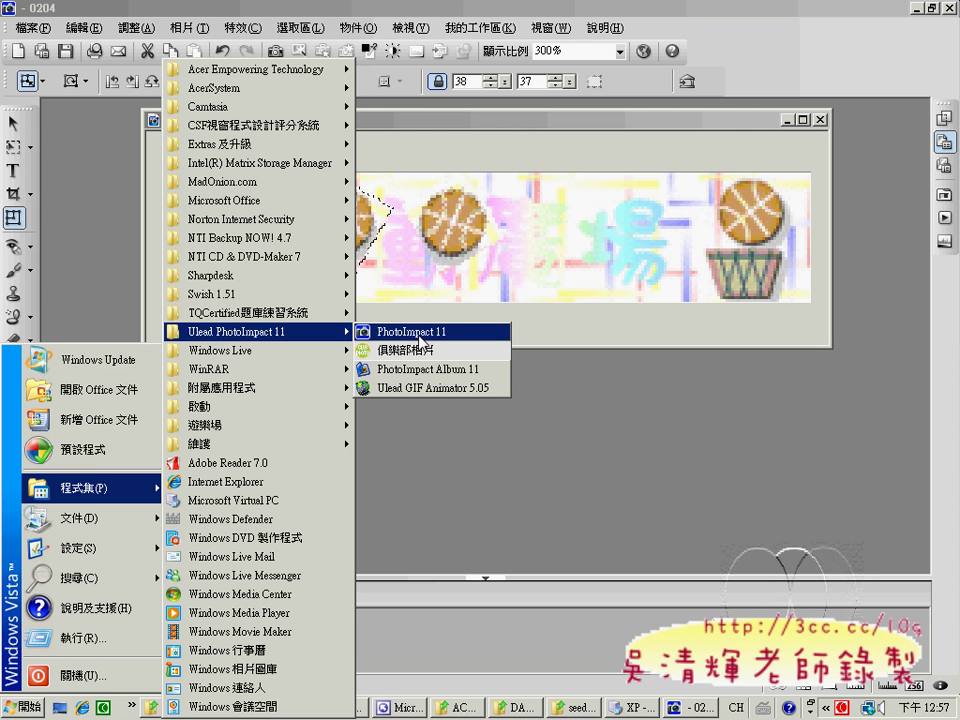
{"action": "left_click", "coordinate": [422, 396]}
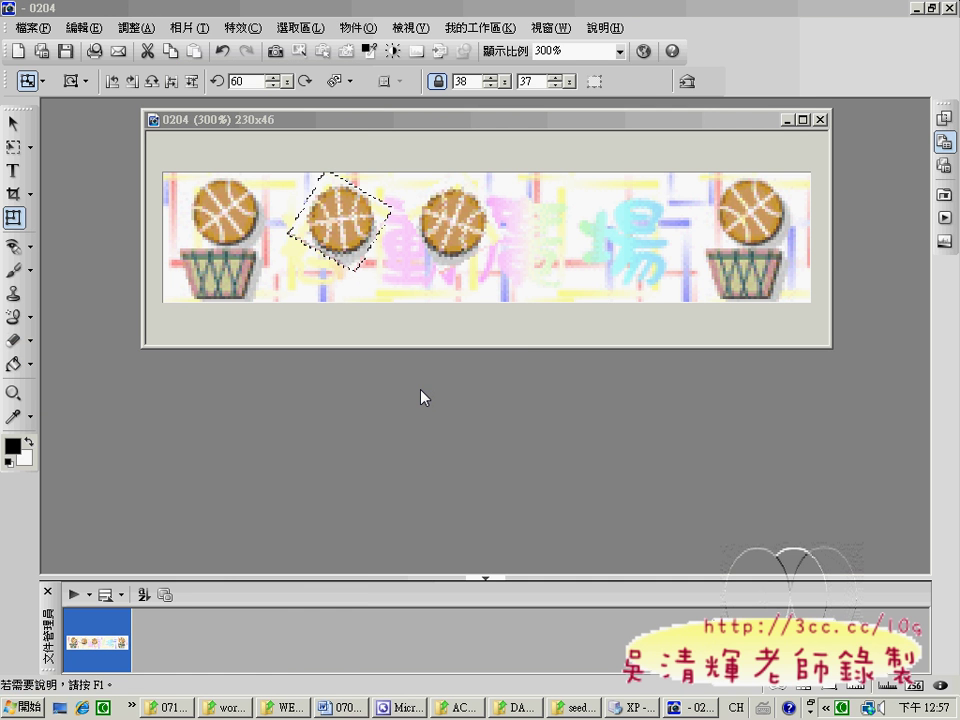